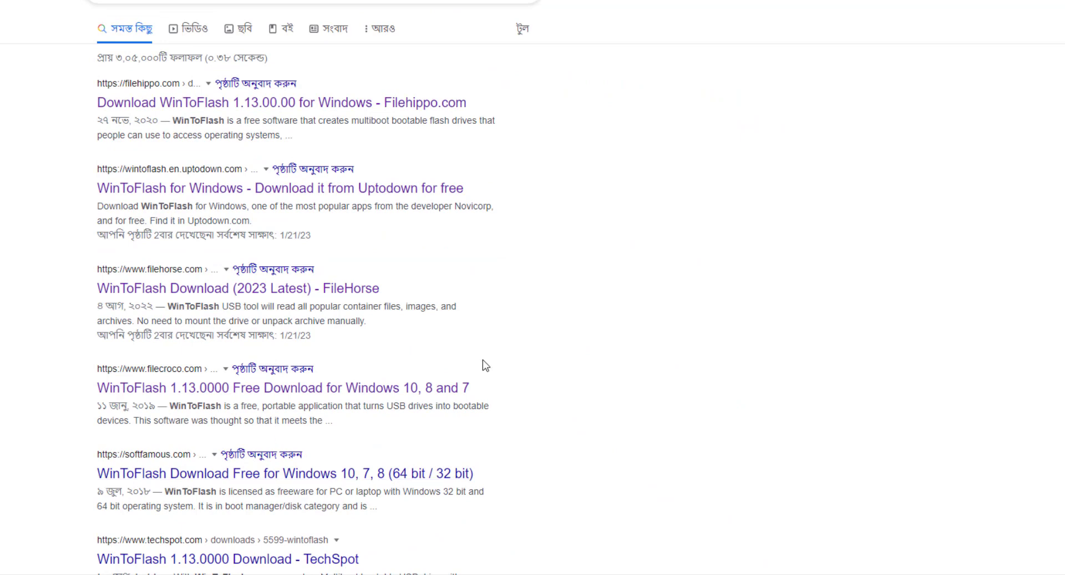
Open the FileCroco page for WinToFlash 1.13.0000 from the search results and close its banner ad.
{"action": "scroll", "coordinate": [482, 364], "scroll_direction": "down", "scroll_amount": 2}
{"action": "middle_click", "coordinate": [269, 261]}
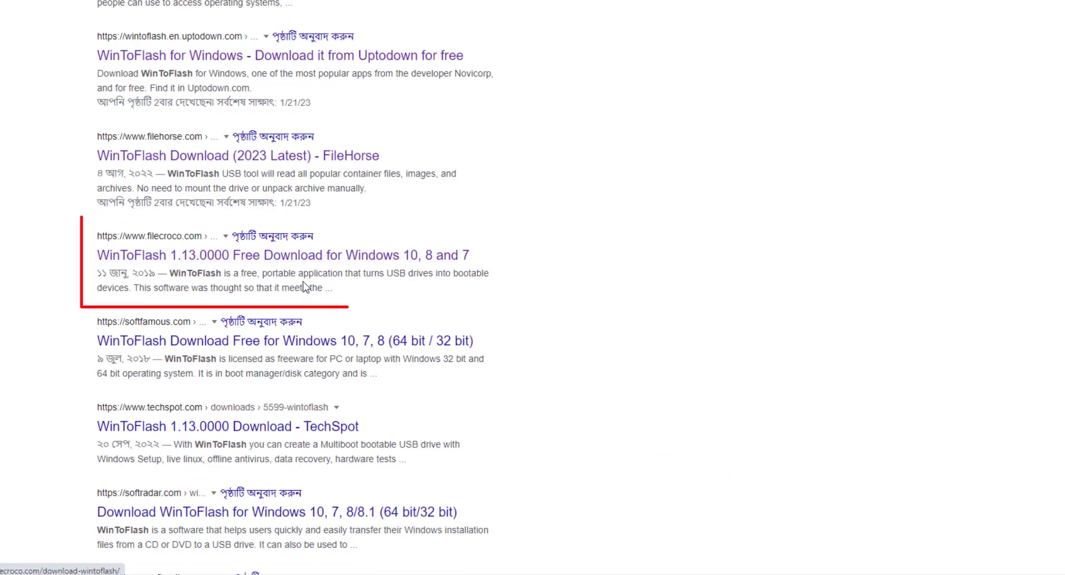
{"action": "left_click", "coordinate": [299, 1]}
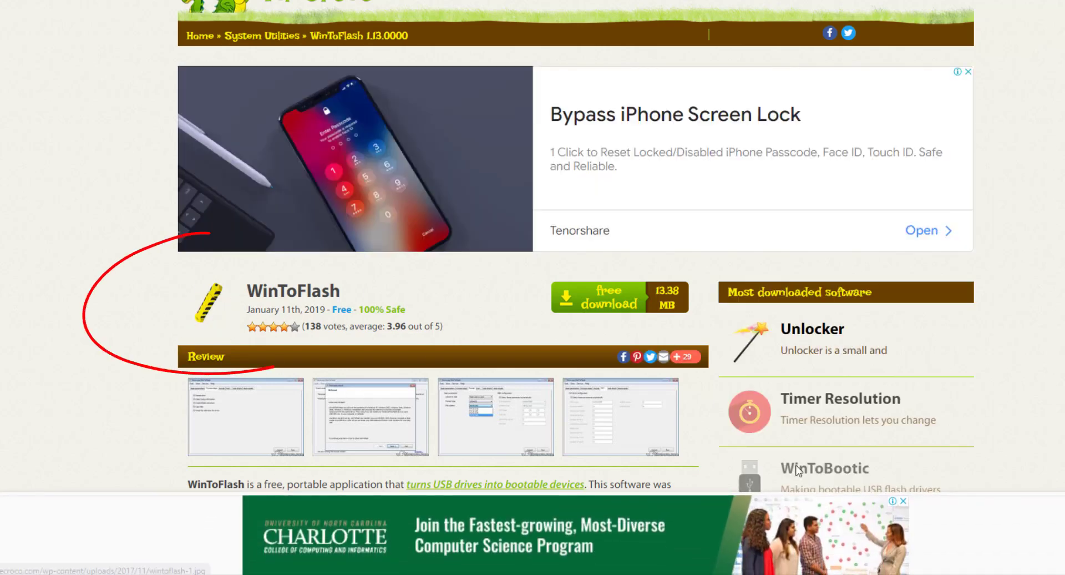
{"action": "left_click", "coordinate": [903, 501]}
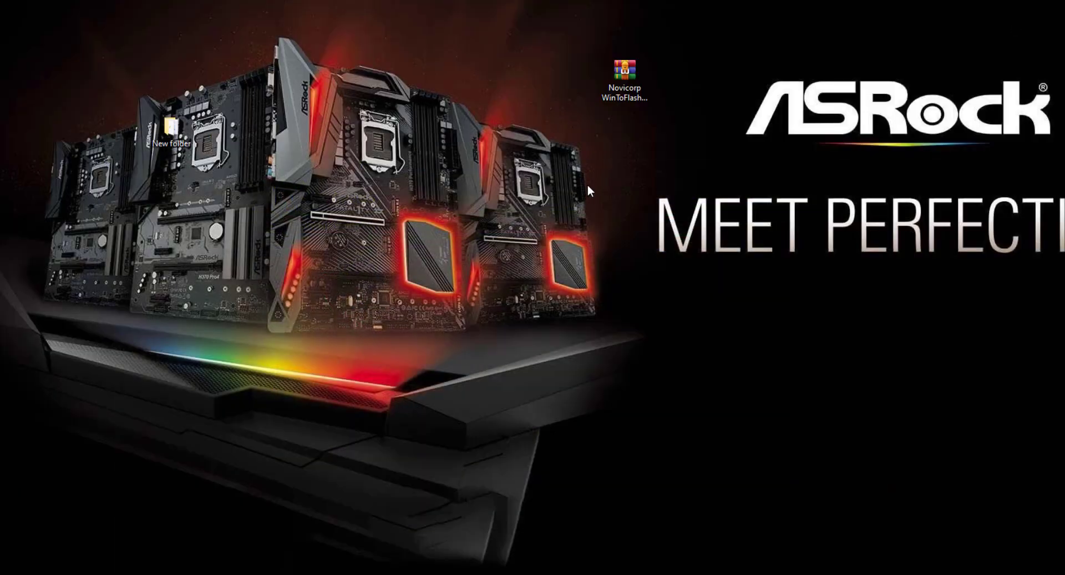
Examine the extracted WinToFlash files in New folder on the desktop, including the WinToFlash application, and minimize the folder window.
{"action": "left_click", "coordinate": [621, 75]}
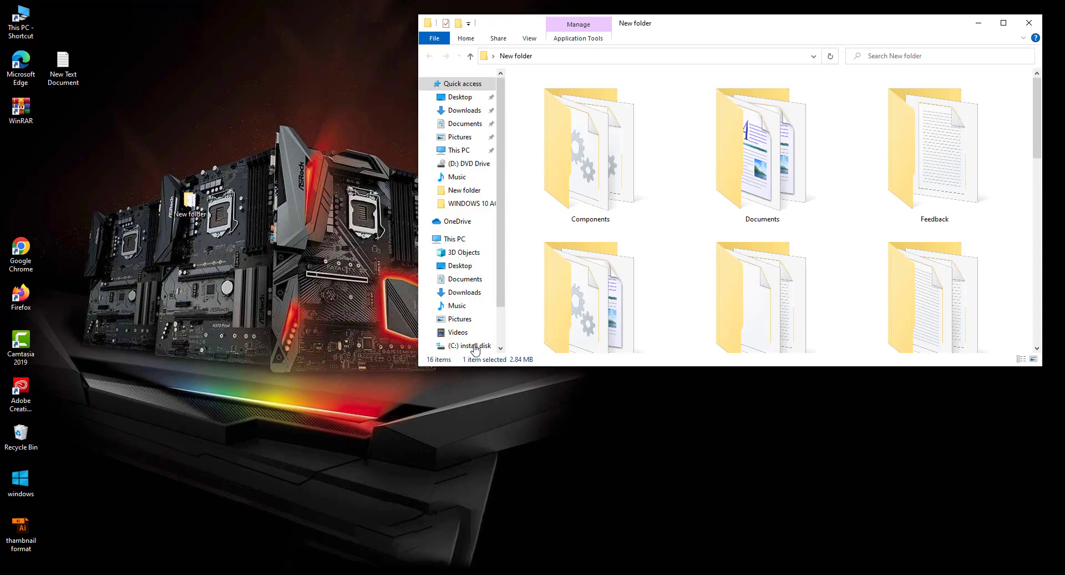
{"action": "scroll", "coordinate": [678, 193], "scroll_direction": "down", "scroll_amount": 10}
{"action": "double_click", "coordinate": [696, 27]}
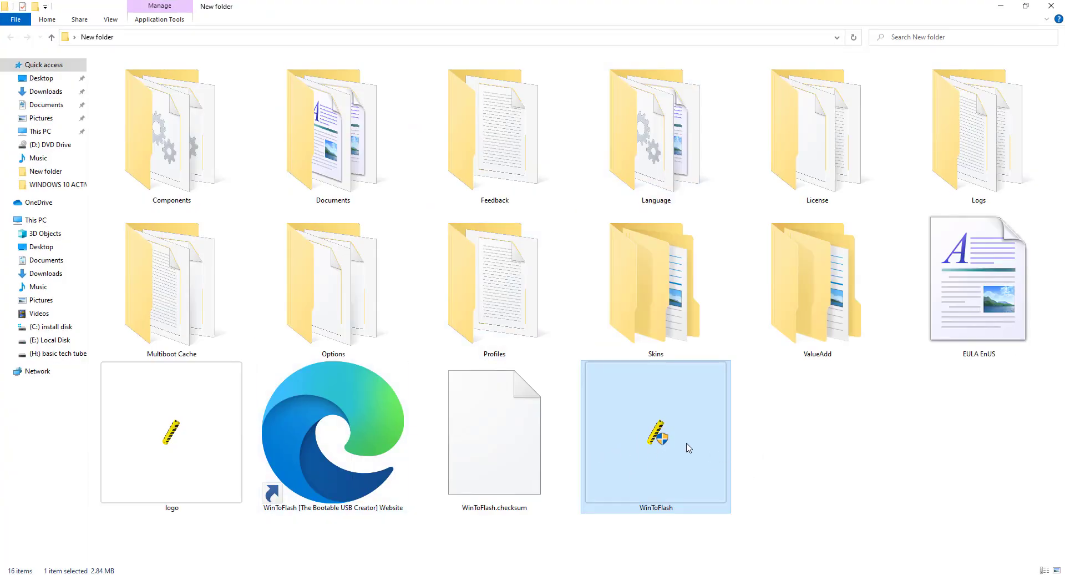
{"action": "left_click", "coordinate": [1000, 6]}
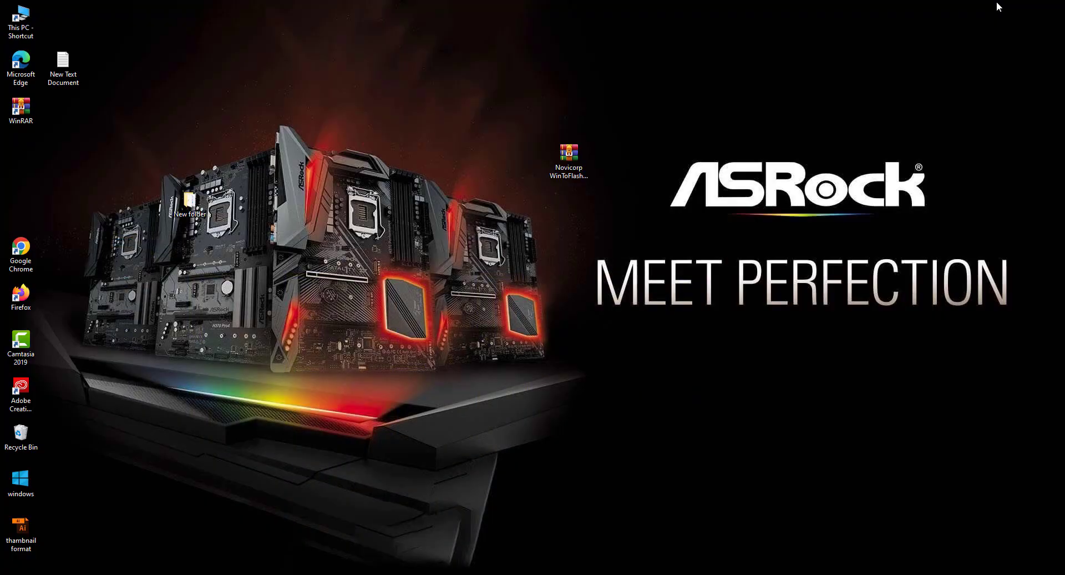
{"action": "right_click", "coordinate": [527, 265]}
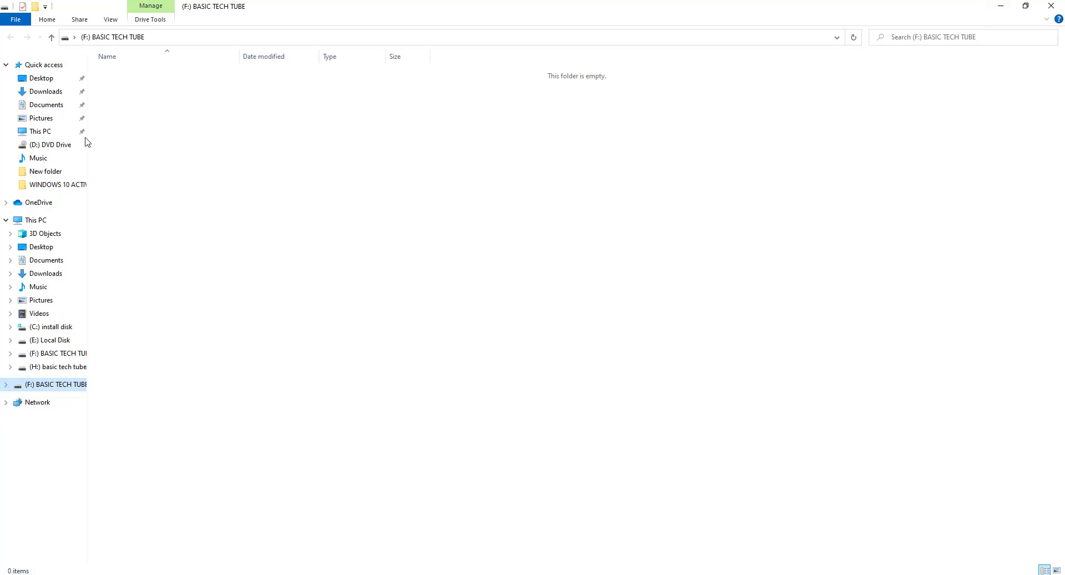
Examine the USB drive BASIC TECH TUBE (F:) and its capacity in This PC.
{"action": "left_click", "coordinate": [36, 220]}
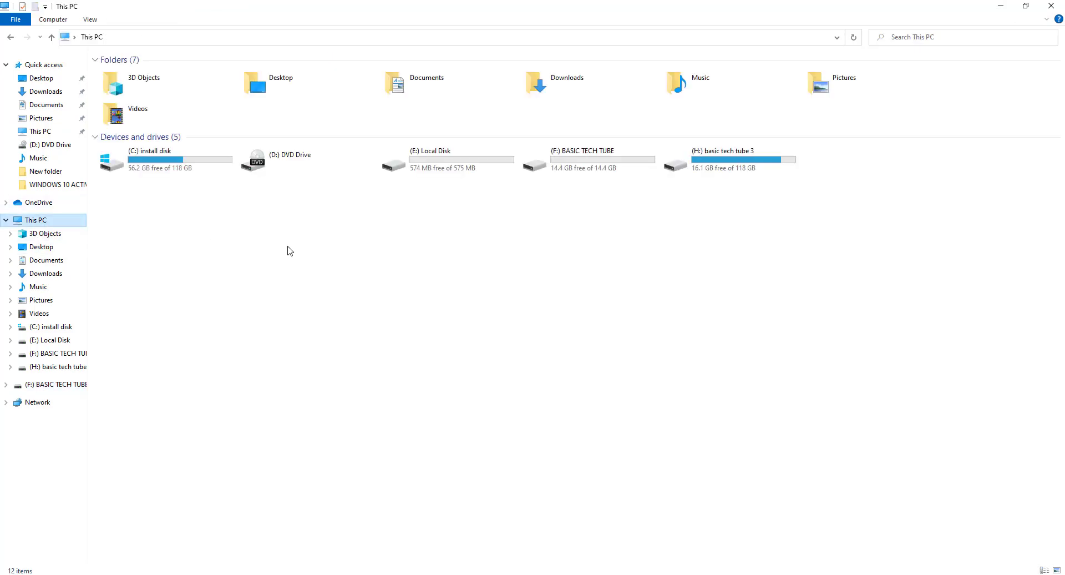
{"action": "left_click", "coordinate": [575, 173]}
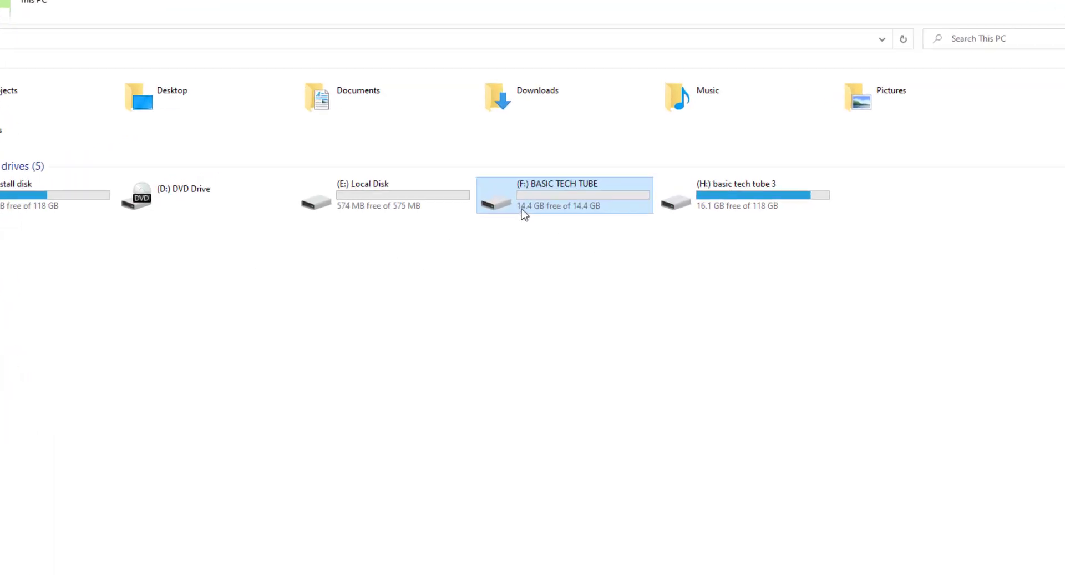
{"action": "mouse_move", "coordinate": [560, 168]}
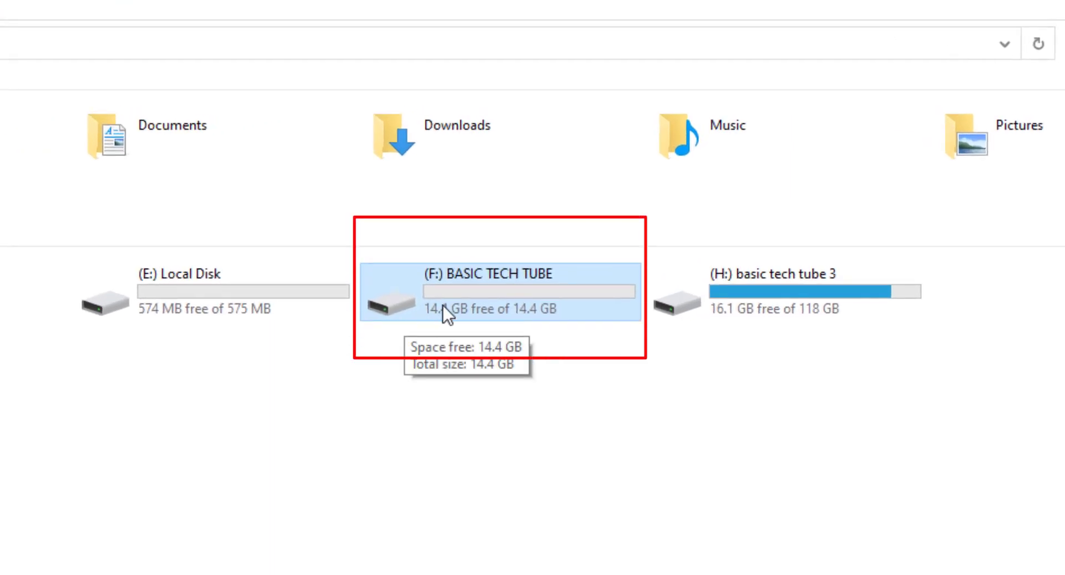
{"action": "double_click", "coordinate": [442, 309]}
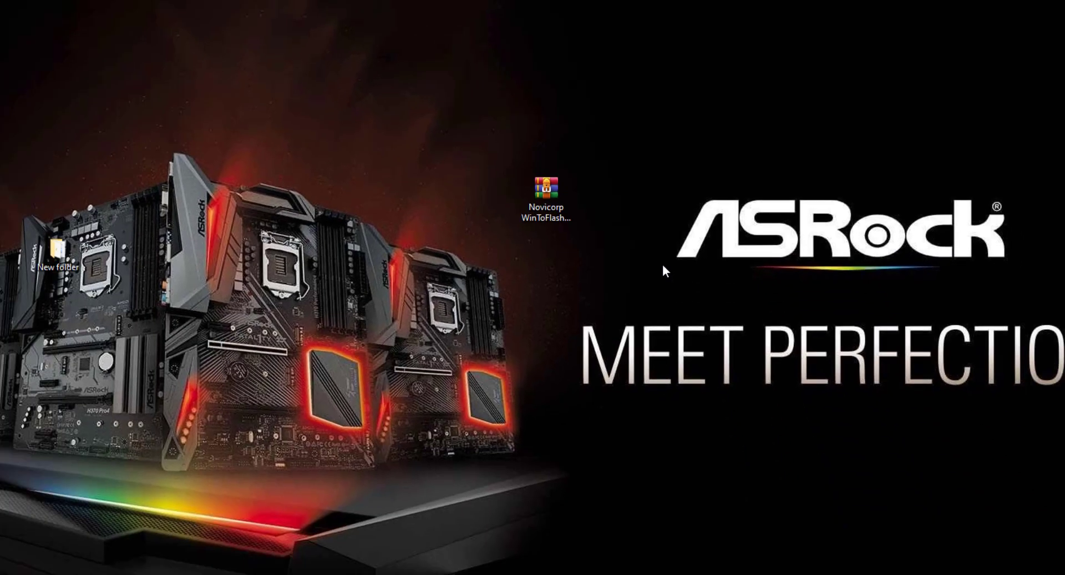
Refresh the desktop, launch the WinToFlash application from New folder, and clear the folder window out of the way.
{"action": "right_click", "coordinate": [540, 243]}
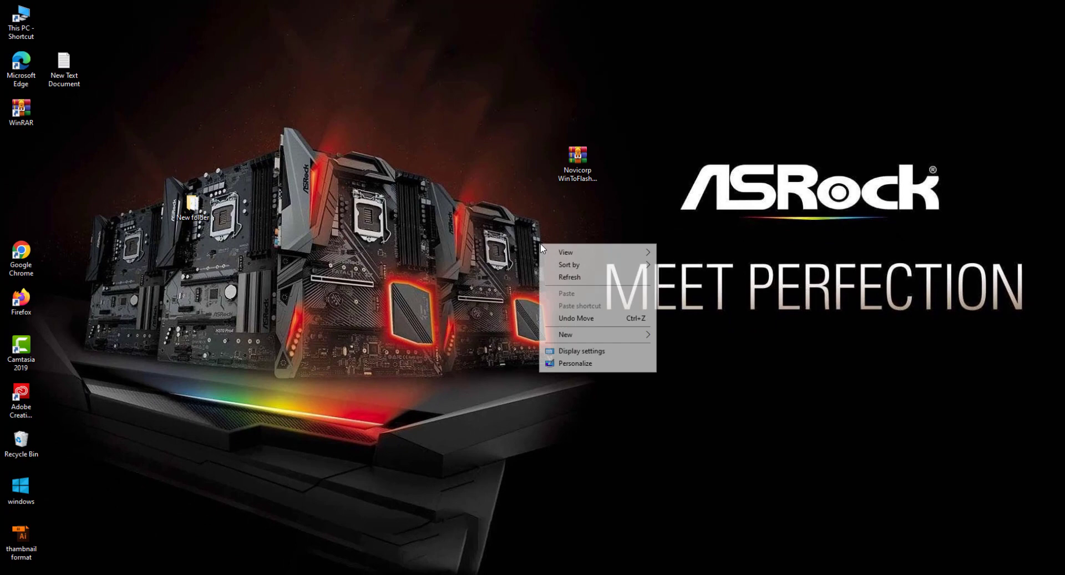
{"action": "left_click", "coordinate": [560, 277]}
{"action": "double_click", "coordinate": [197, 211]}
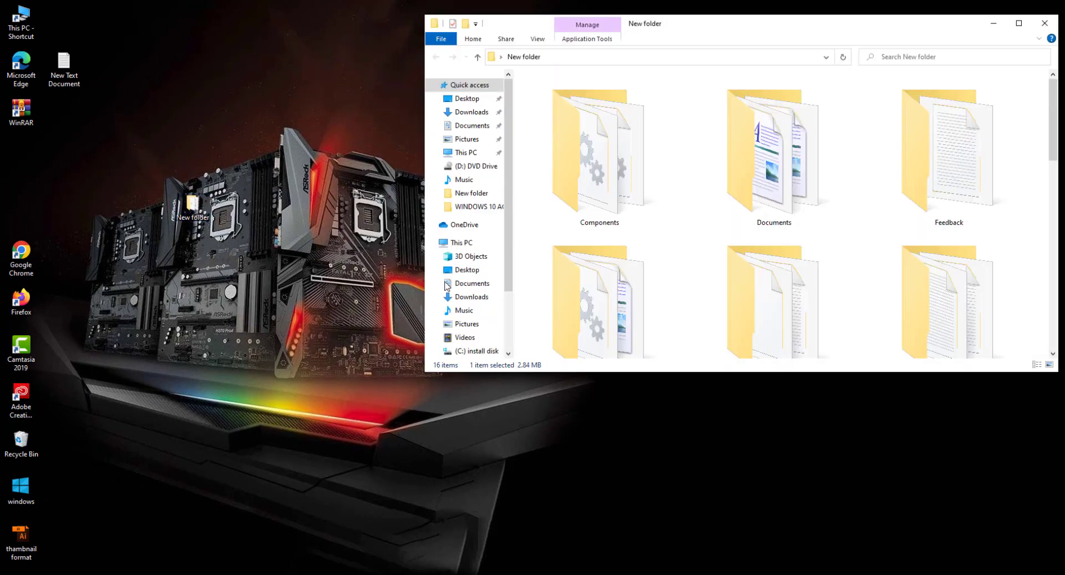
{"action": "left_click", "coordinate": [783, 336]}
{"action": "scroll", "coordinate": [721, 322], "scroll_direction": "down", "scroll_amount": 5}
{"action": "left_click", "coordinate": [632, 295]}
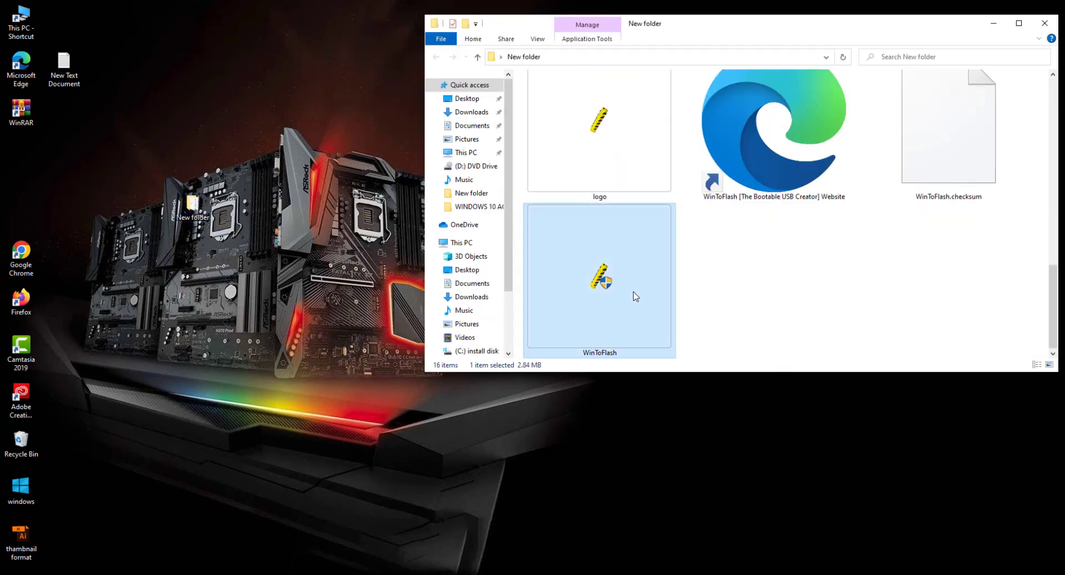
{"action": "double_click", "coordinate": [636, 296]}
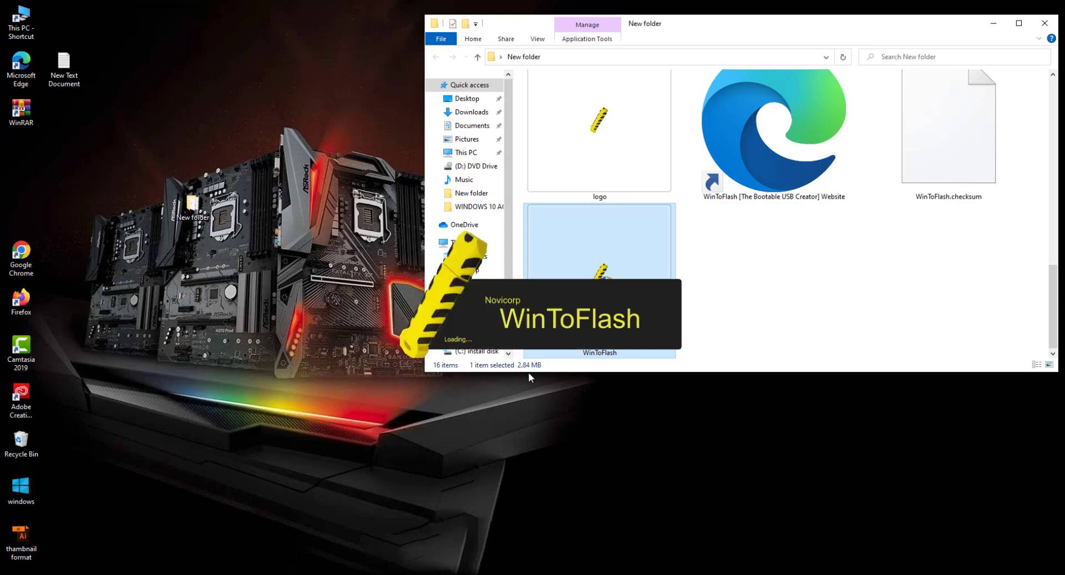
{"action": "left_click", "coordinate": [999, 26]}
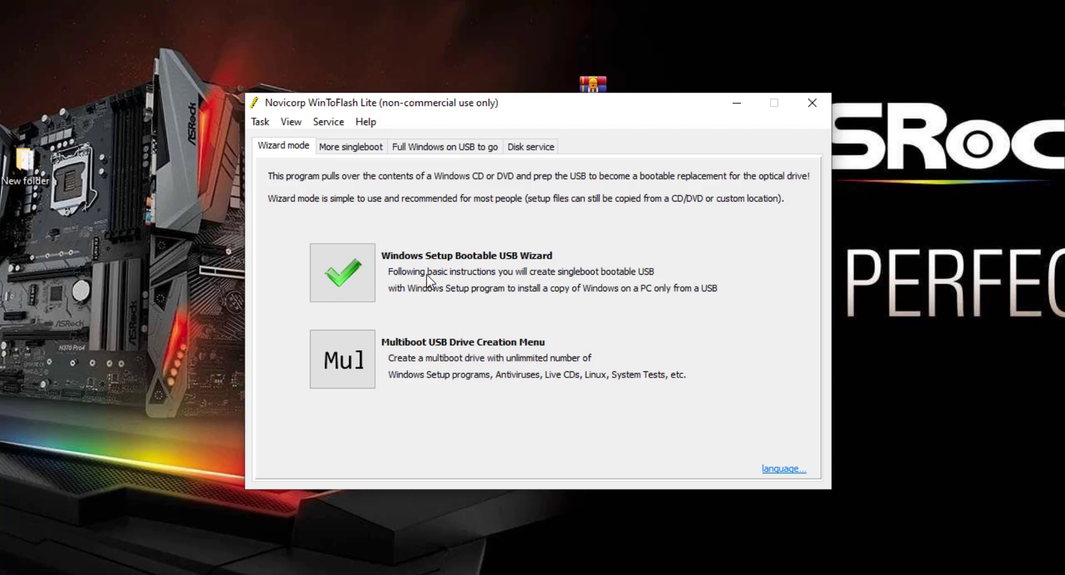
Start the Windows Setup Bootable USB Wizard, dismiss the AutoPlay notification, and continue with Always start in Wizard mode selected.
{"action": "left_click", "coordinate": [341, 271]}
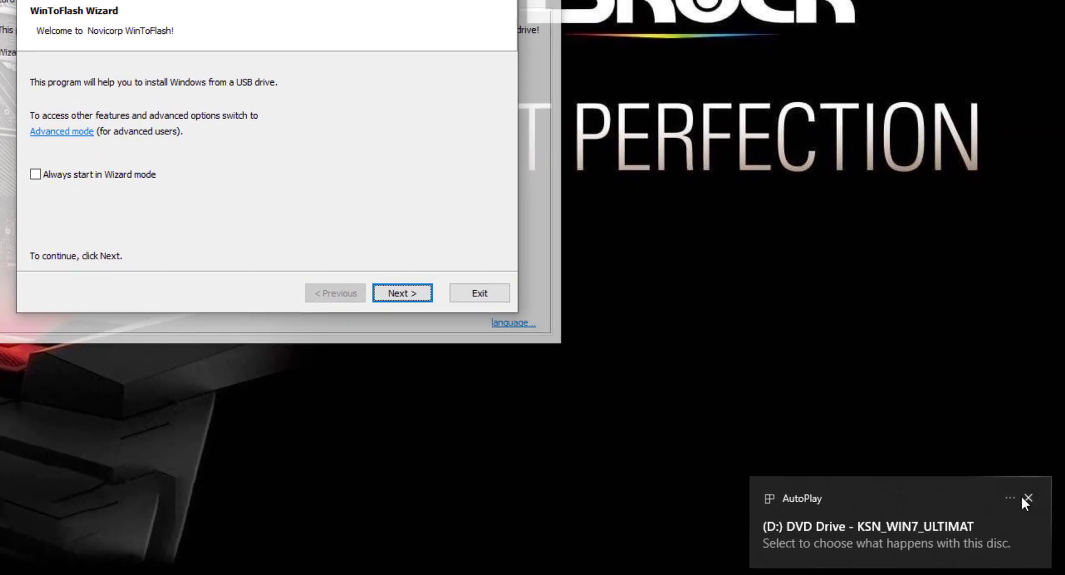
{"action": "left_click", "coordinate": [1028, 496]}
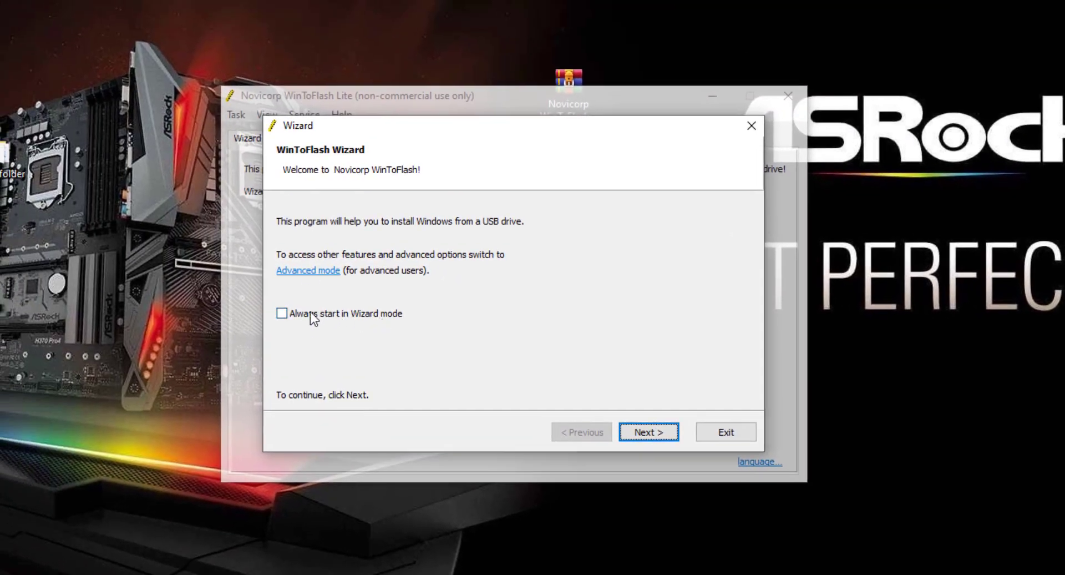
{"action": "left_click", "coordinate": [310, 313]}
{"action": "left_click", "coordinate": [649, 434]}
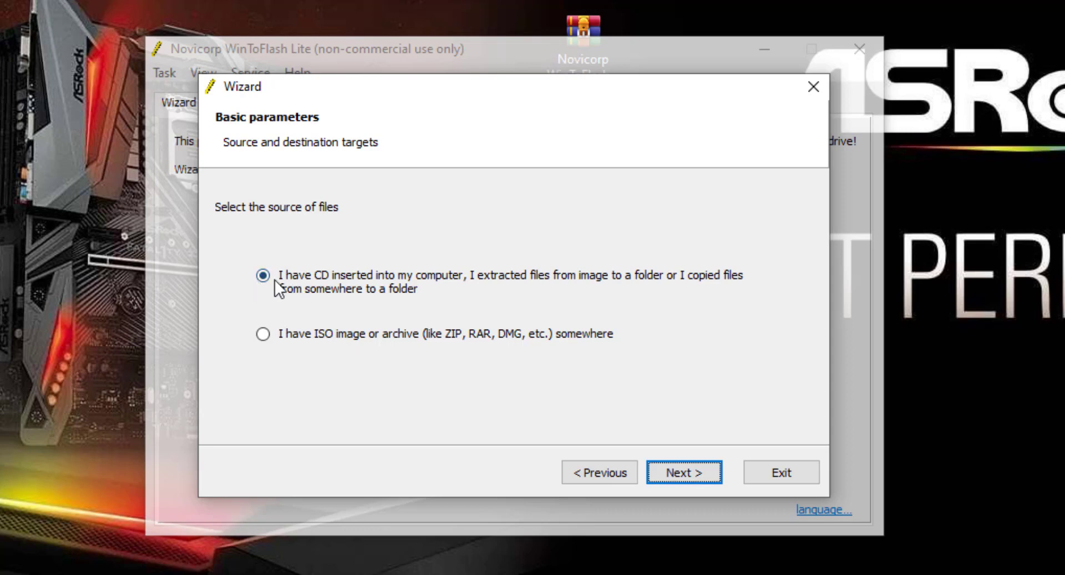
Use the inserted CD option as the file source and choose DVD Drive (D:) KSN_WIN7_ULTIMAT as the Windows files path.
{"action": "left_click", "coordinate": [705, 471]}
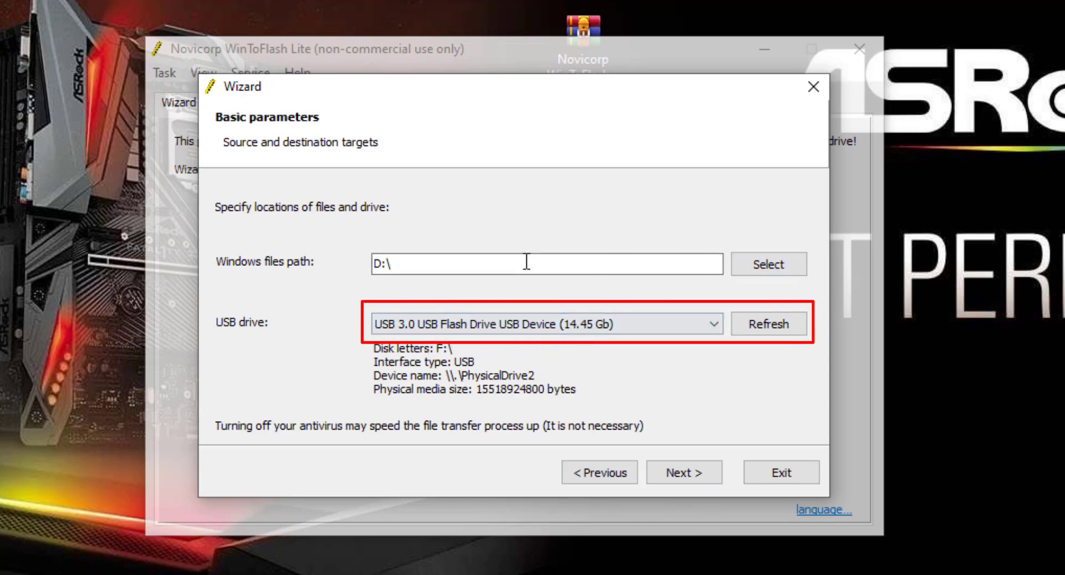
{"action": "left_click", "coordinate": [761, 264]}
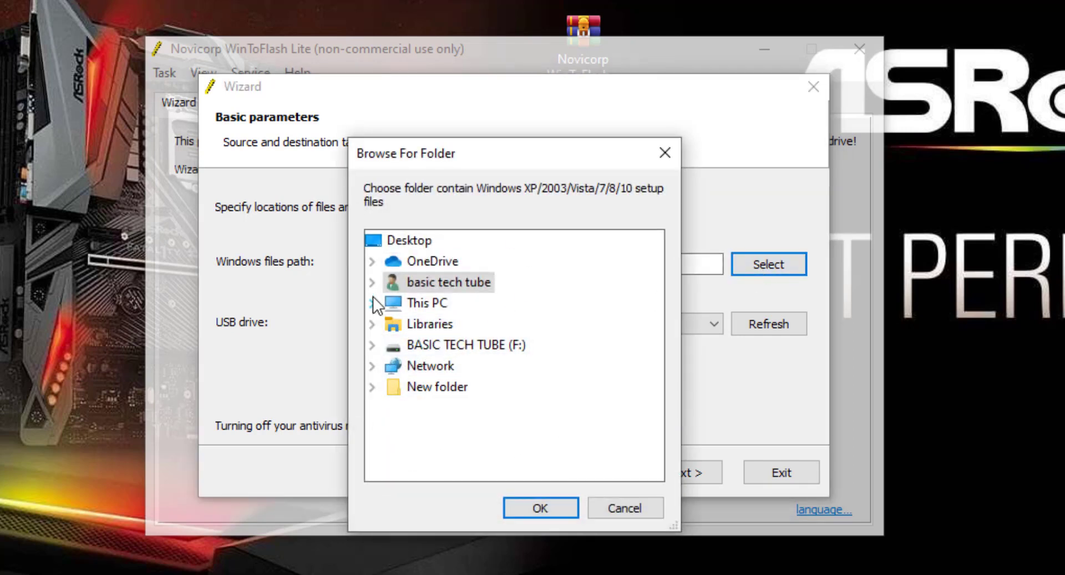
{"action": "left_click", "coordinate": [665, 154]}
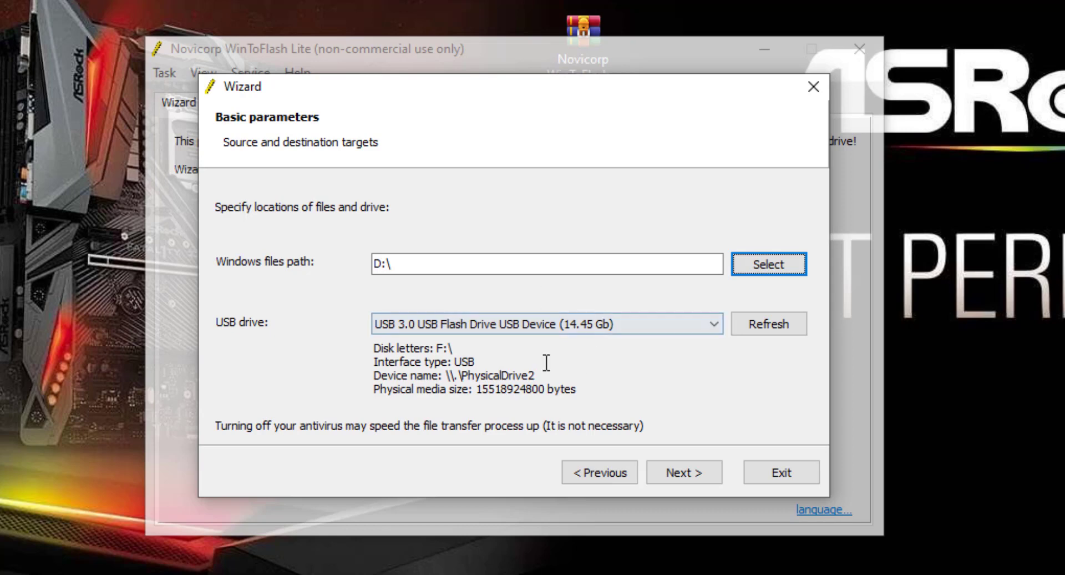
{"action": "left_click", "coordinate": [778, 268]}
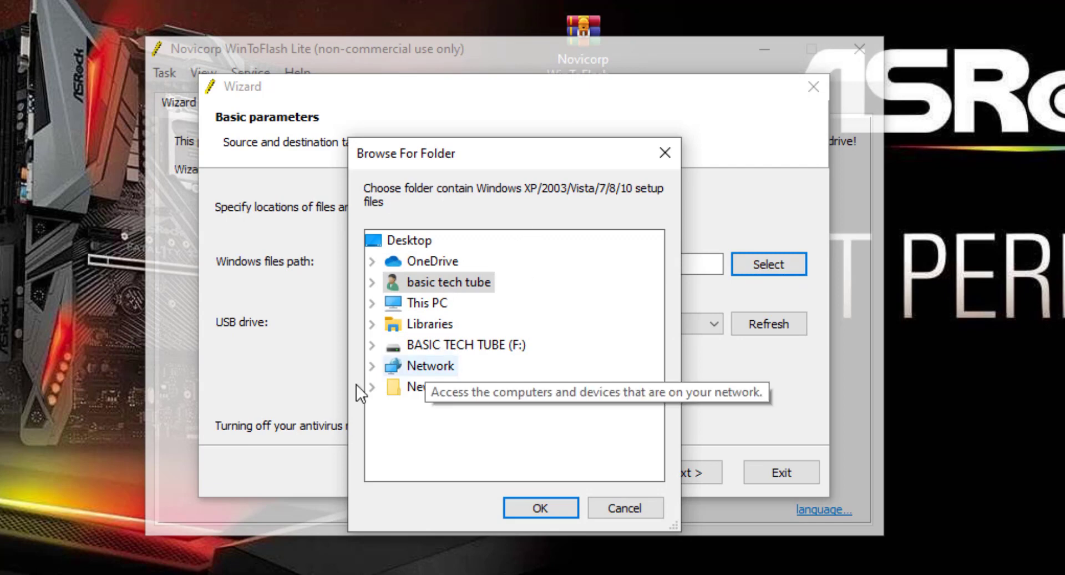
{"action": "left_click", "coordinate": [371, 304]}
{"action": "scroll", "coordinate": [510, 340], "scroll_direction": "down", "scroll_amount": 2}
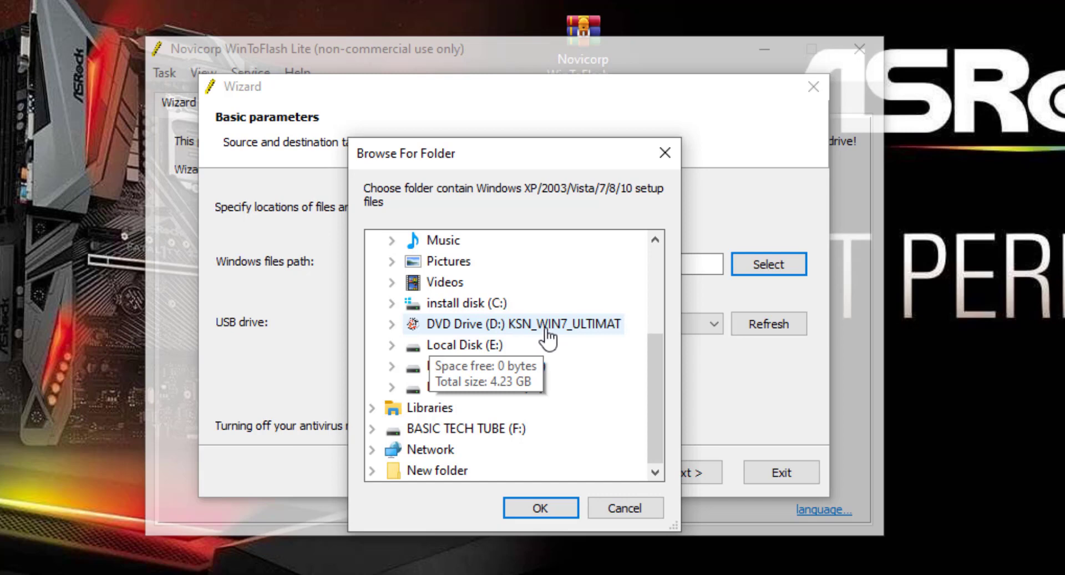
{"action": "left_click", "coordinate": [577, 325]}
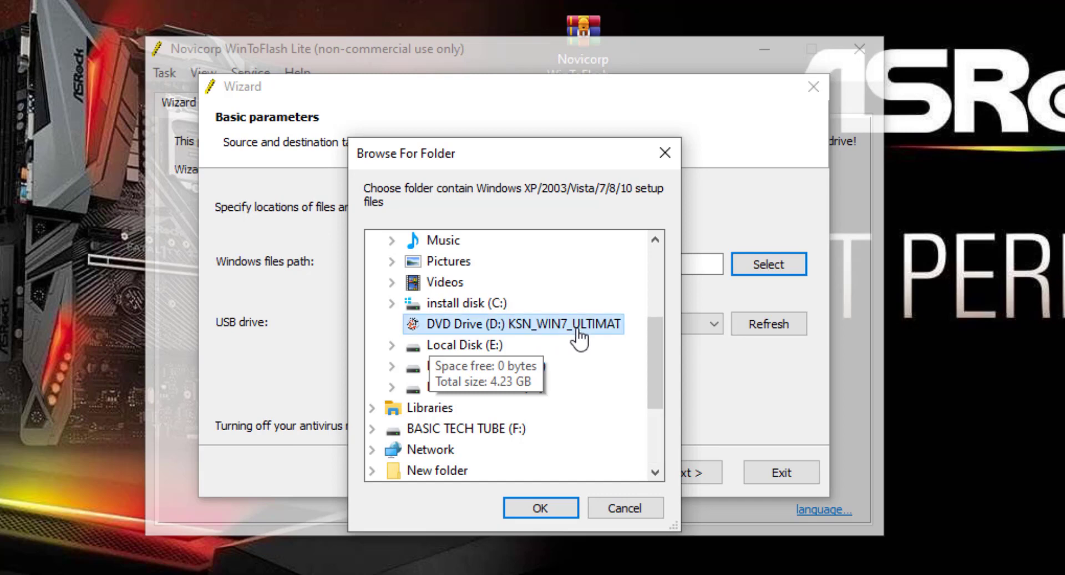
{"action": "left_click", "coordinate": [526, 510]}
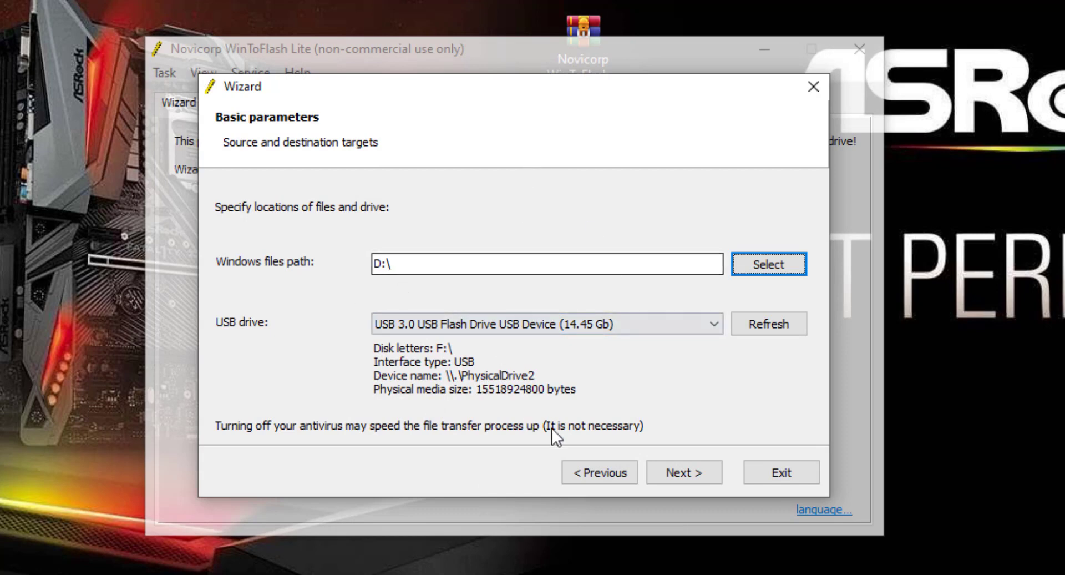
Start creating the bootable USB on the 14.45 Gb flash drive and accept the Windows 7 Ultimate license terms.
{"action": "left_click", "coordinate": [703, 472]}
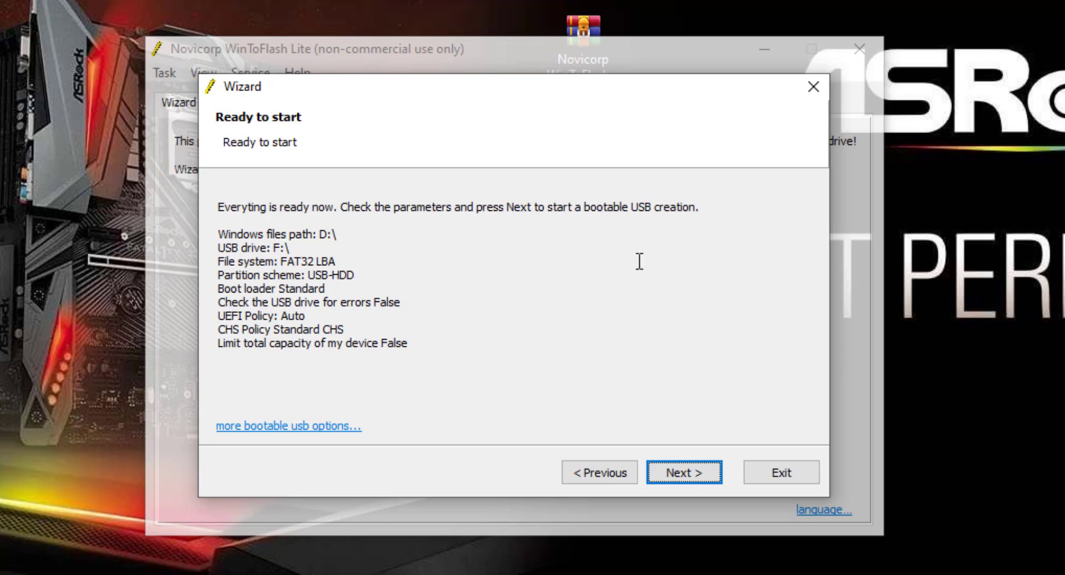
{"action": "left_click", "coordinate": [677, 474]}
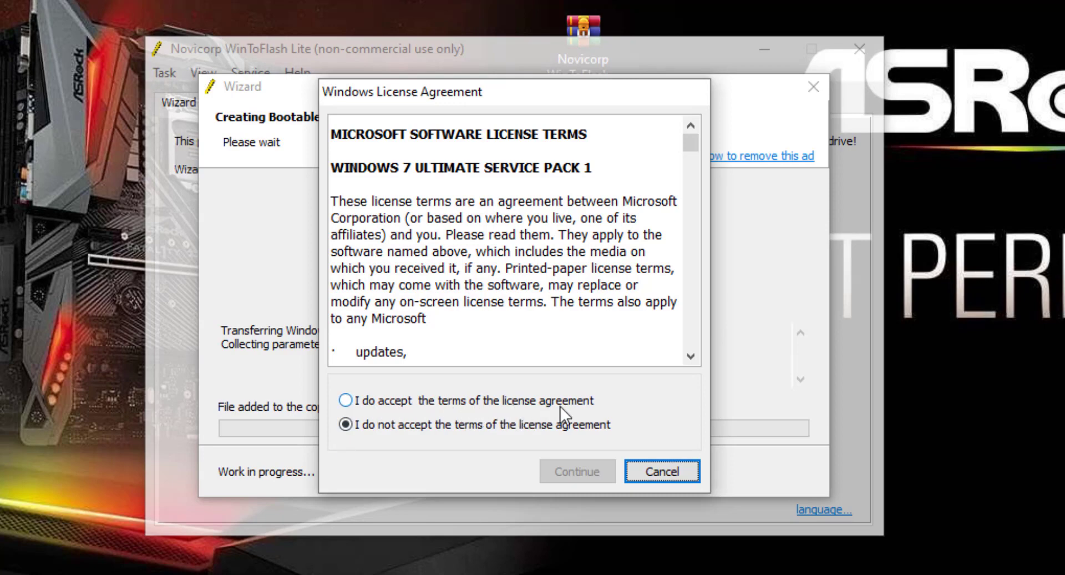
{"action": "left_click", "coordinate": [346, 402]}
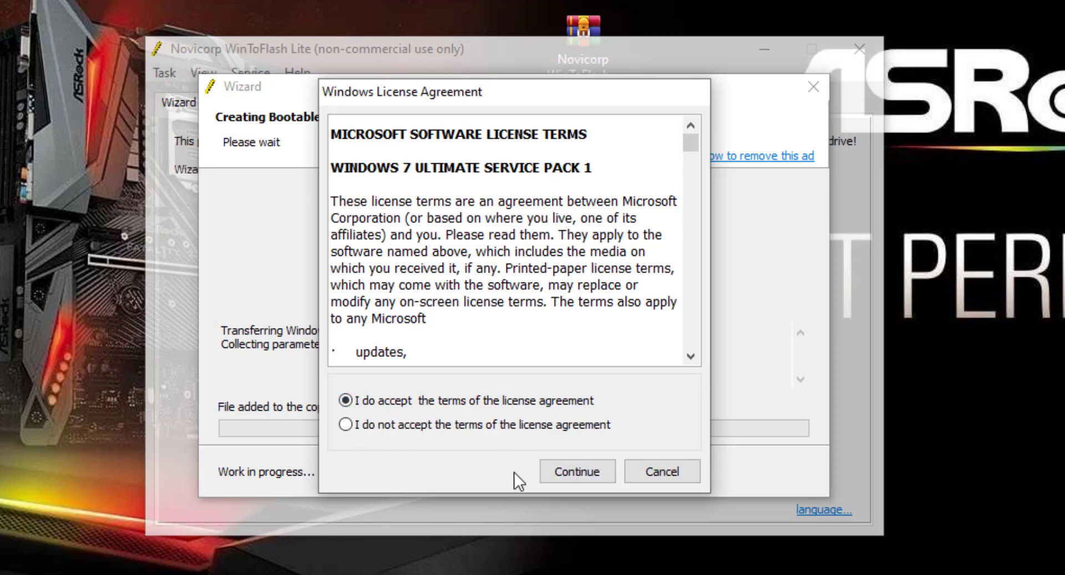
{"action": "left_click", "coordinate": [594, 478]}
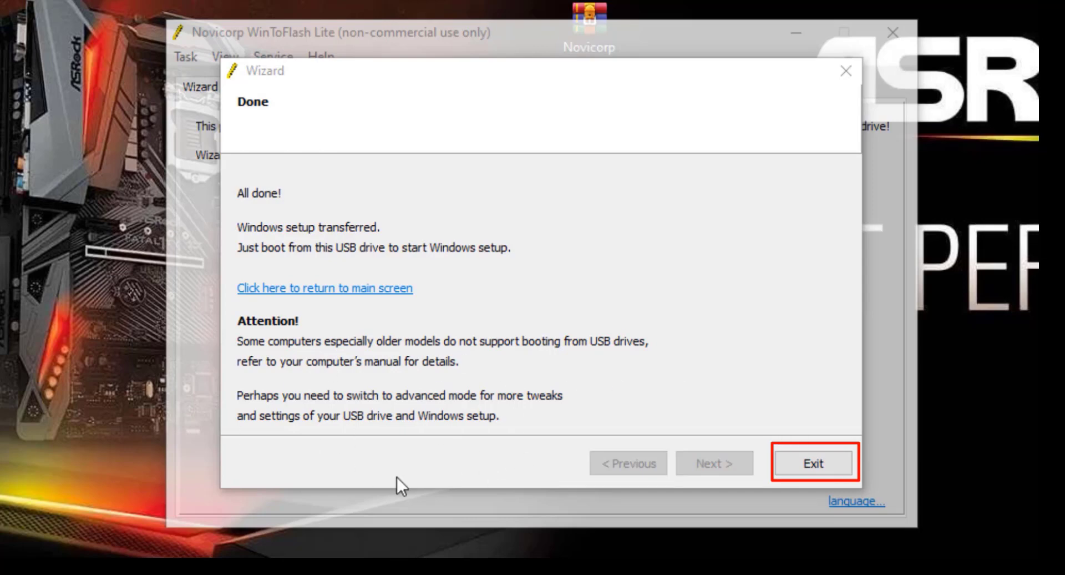
Exit the finished wizard and close WinToFlash, putting off the free license offer until next time.
{"action": "left_click", "coordinate": [804, 470]}
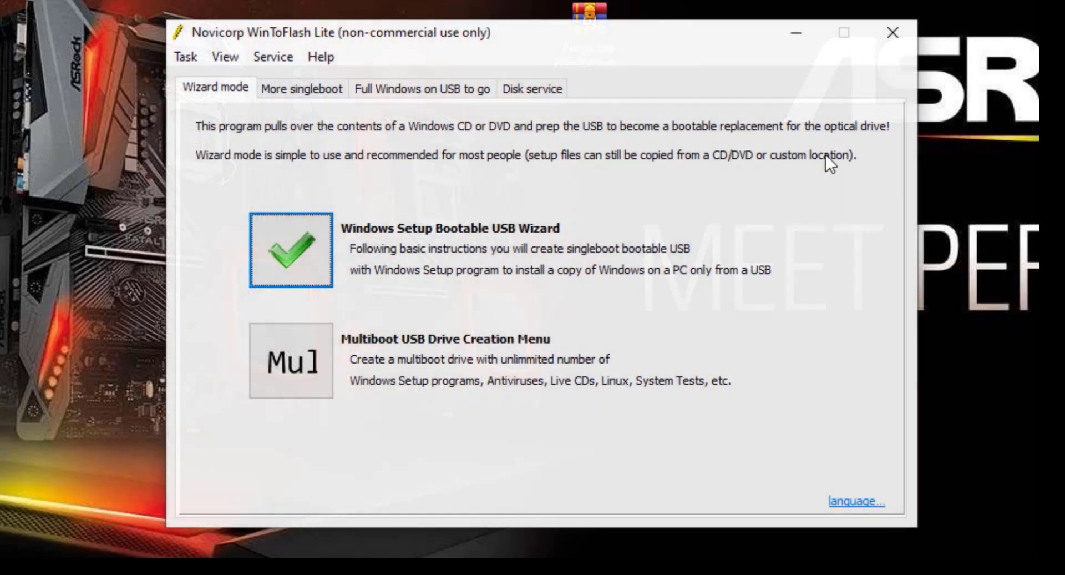
{"action": "left_click", "coordinate": [893, 34]}
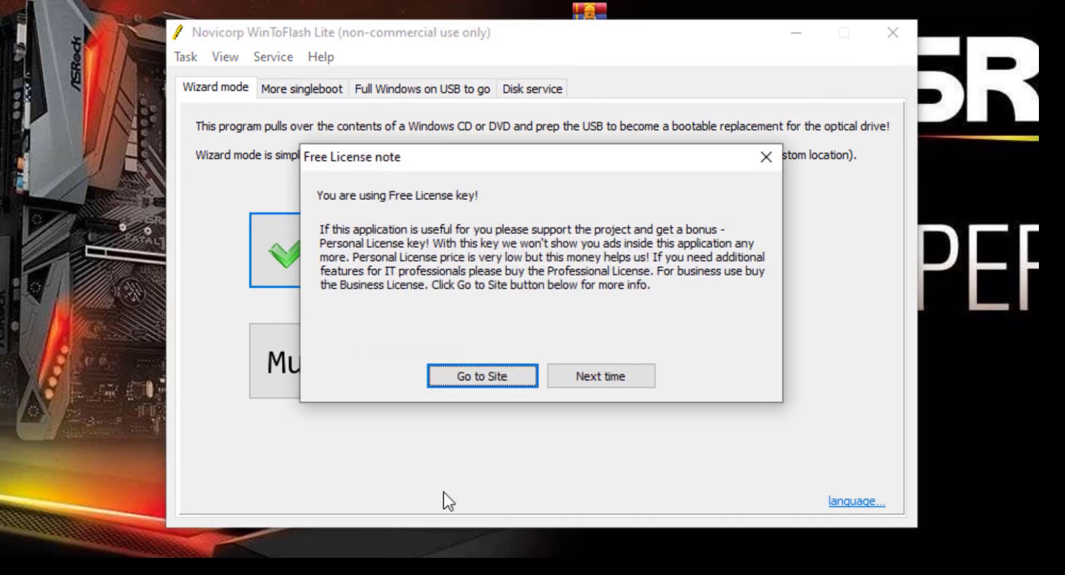
{"action": "left_click", "coordinate": [555, 377]}
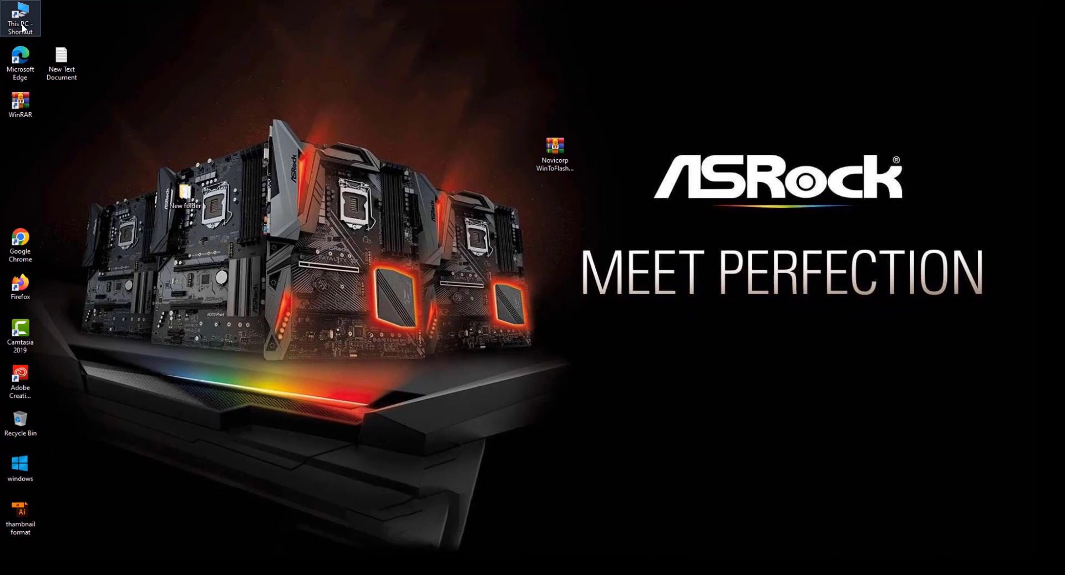
Open This PC in a maximized window and examine the setup files on USB Drive (F:).
{"action": "double_click", "coordinate": [22, 27]}
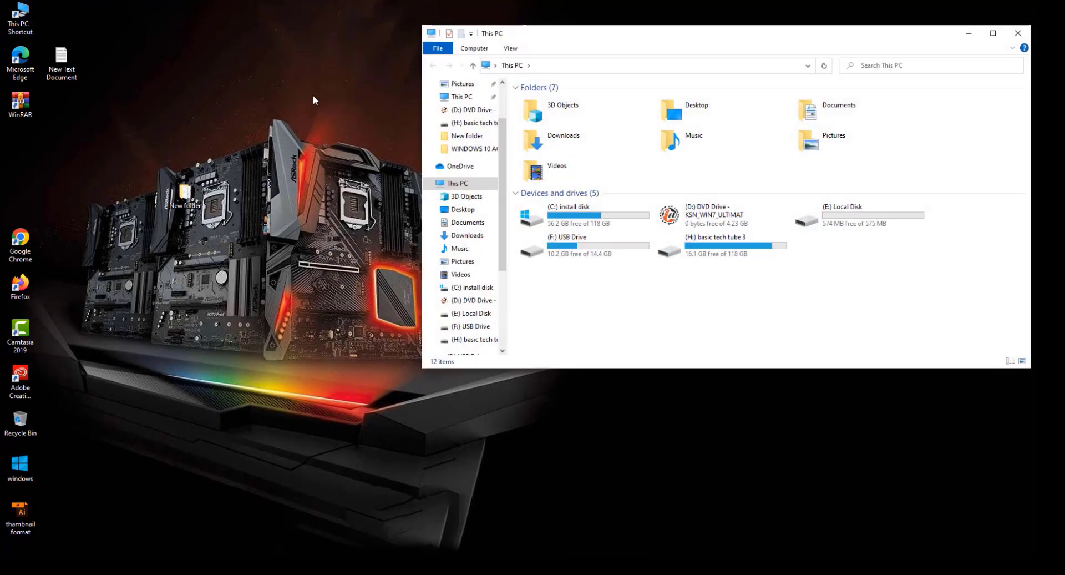
{"action": "double_click", "coordinate": [723, 39]}
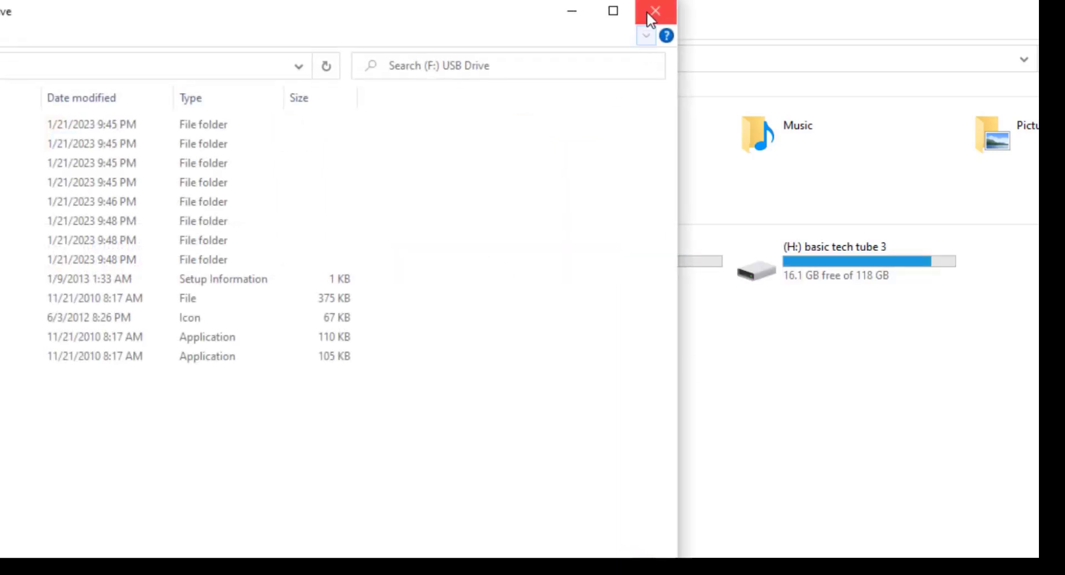
Close the USB drive's folder window and compare the DVD Drive (D:) and USB Drive (F:) entries in This PC.
{"action": "left_click", "coordinate": [649, 11]}
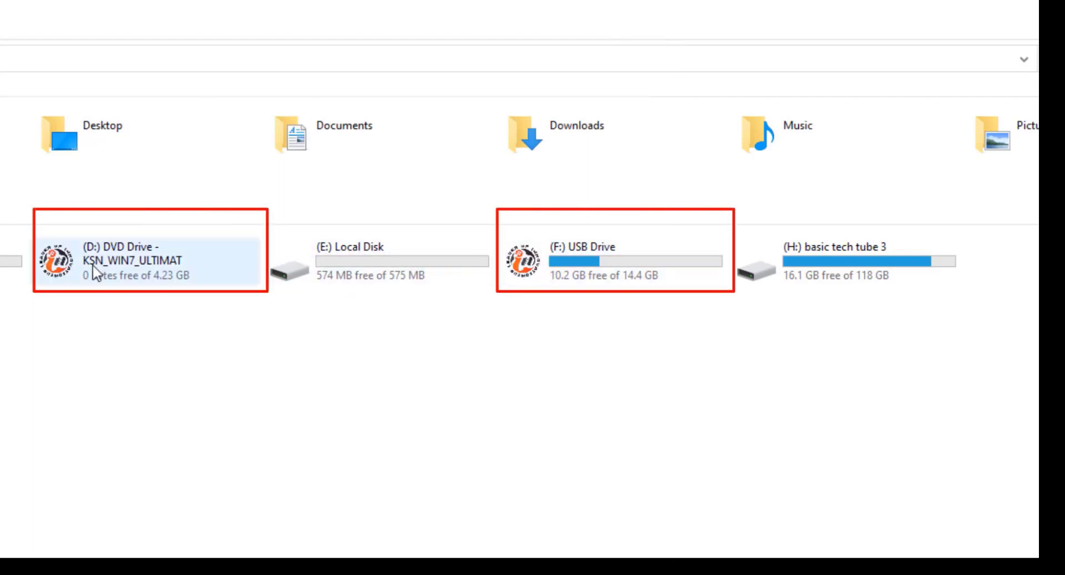
{"action": "left_click", "coordinate": [570, 260]}
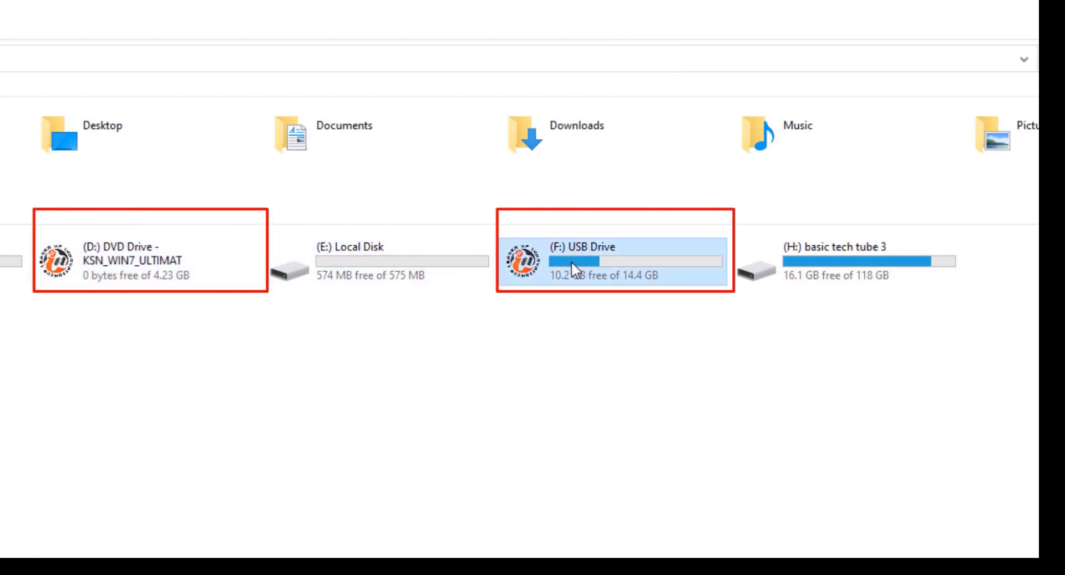
{"action": "left_click", "coordinate": [55, 266]}
{"action": "left_click", "coordinate": [527, 263]}
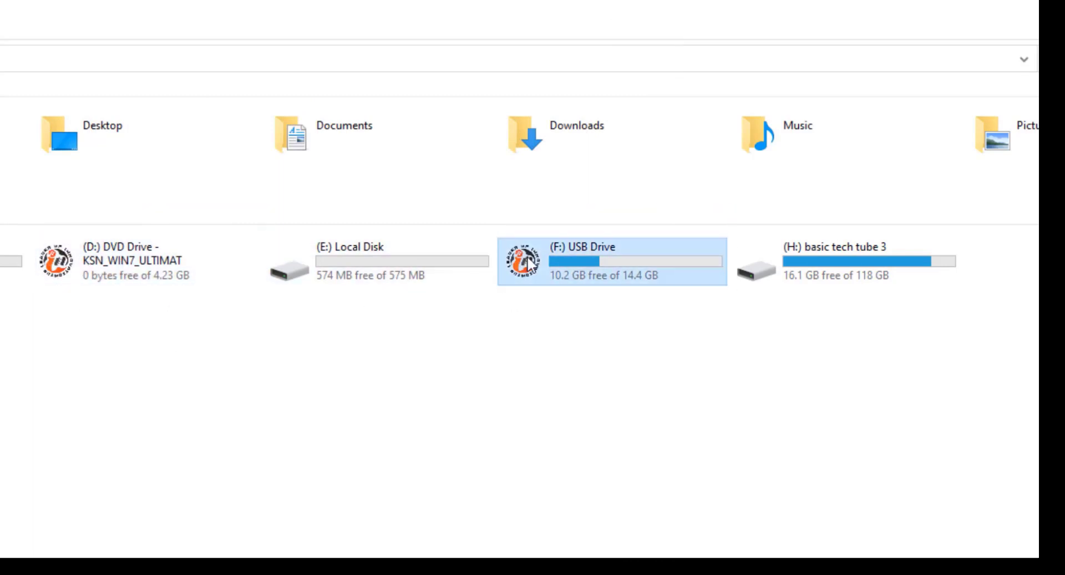
{"action": "right_click", "coordinate": [594, 265]}
{"action": "left_click", "coordinate": [637, 279]}
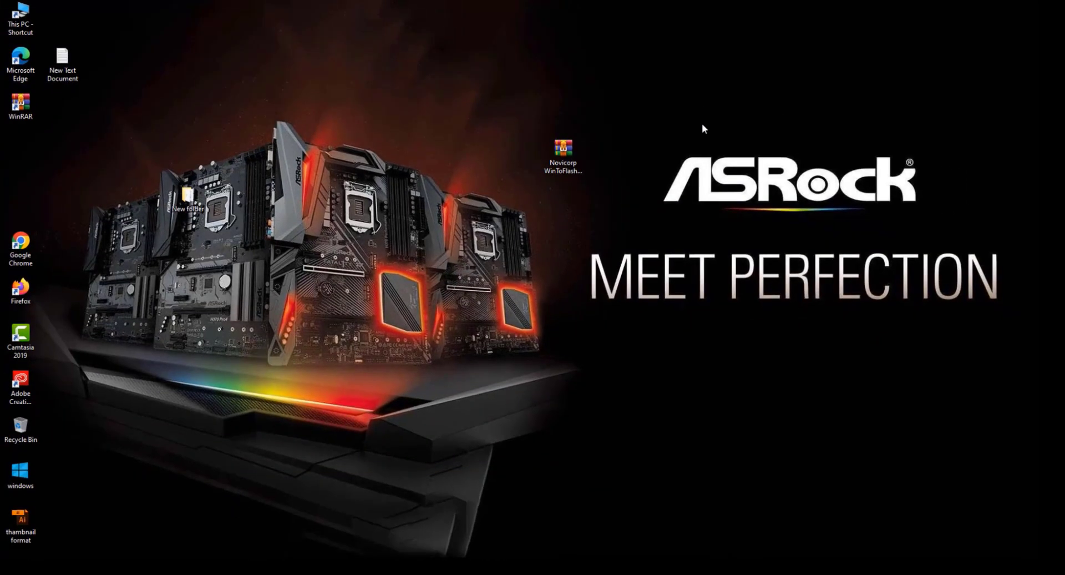
{"action": "right_click", "coordinate": [216, 188]}
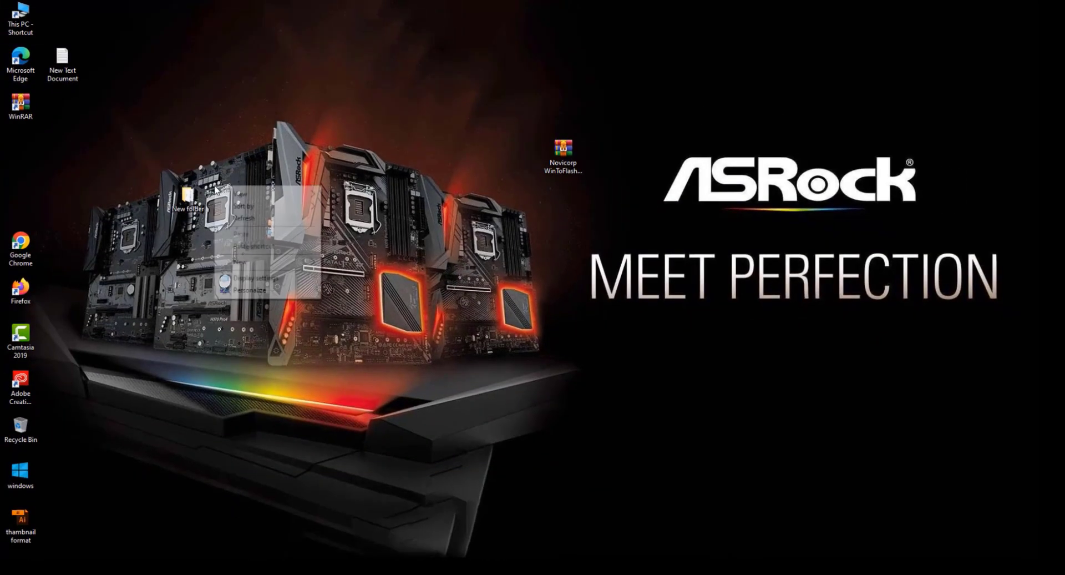
{"action": "left_click", "coordinate": [250, 219]}
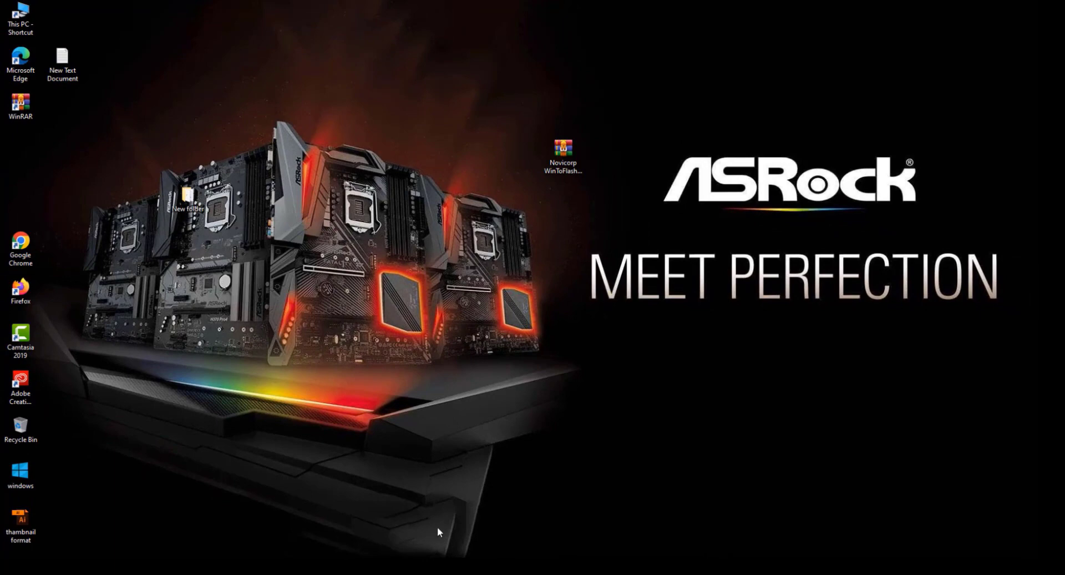
{"action": "right_click", "coordinate": [480, 312]}
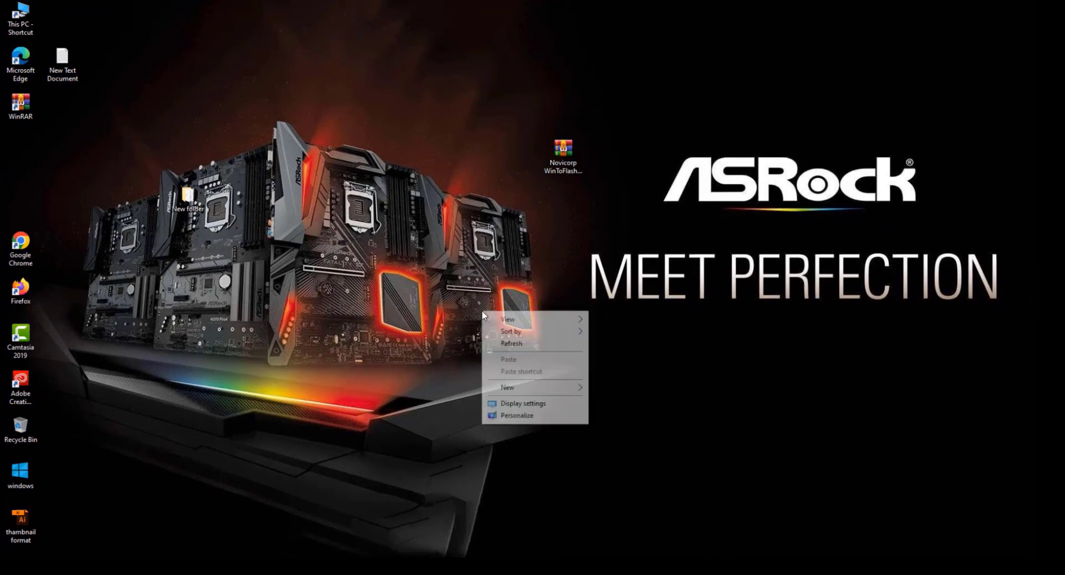
{"action": "left_click", "coordinate": [514, 340]}
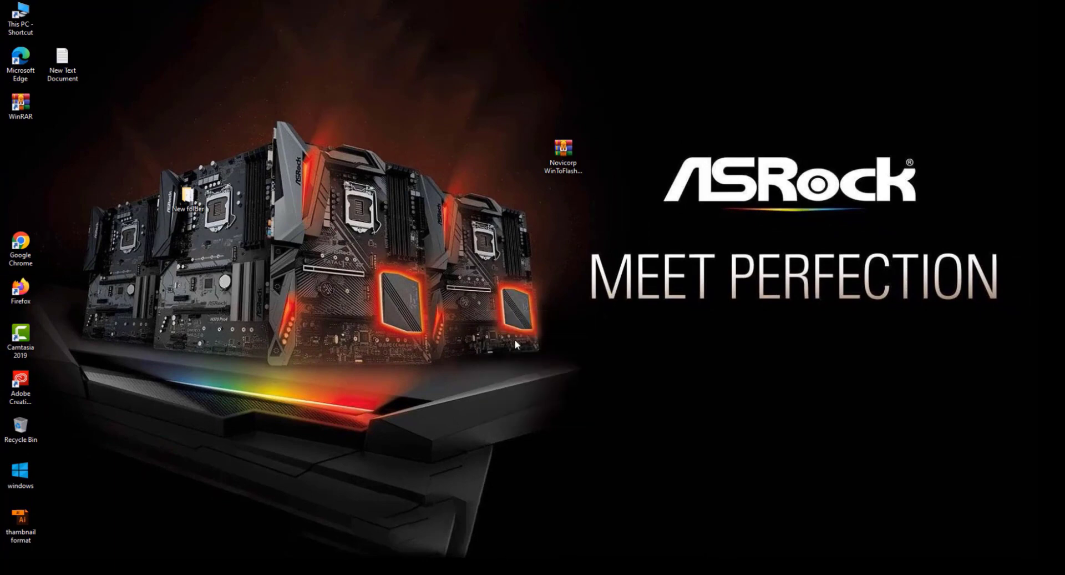
{"action": "right_click", "coordinate": [304, 228]}
{"action": "left_click", "coordinate": [327, 258]}
{"action": "right_click", "coordinate": [383, 260]}
{"action": "left_click", "coordinate": [421, 294]}
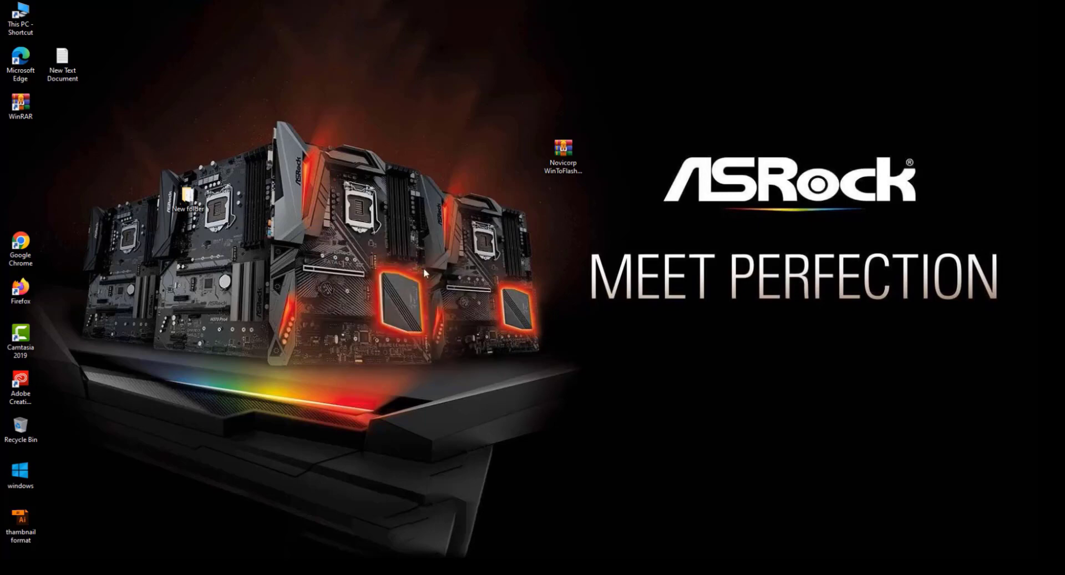